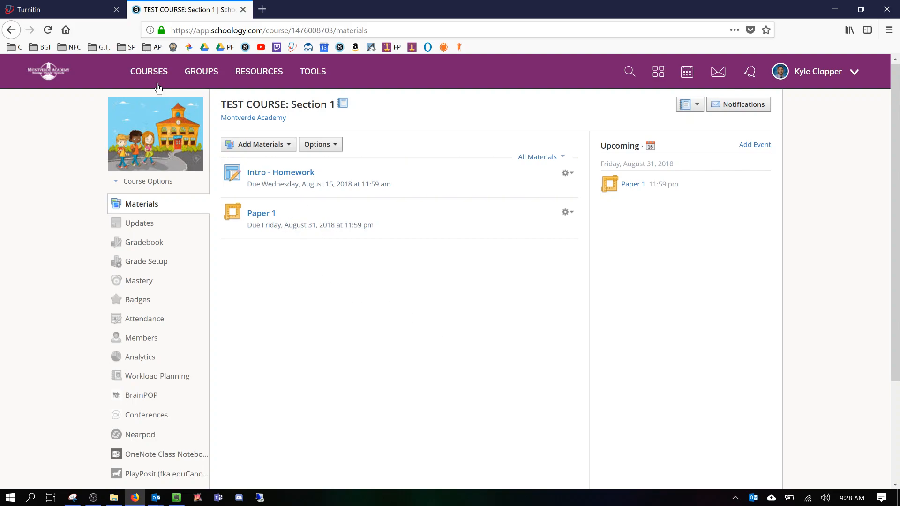
Step: In the TEST COURSE materials, start adding an external tool with TurnItIn as the tool provider
click(158, 72)
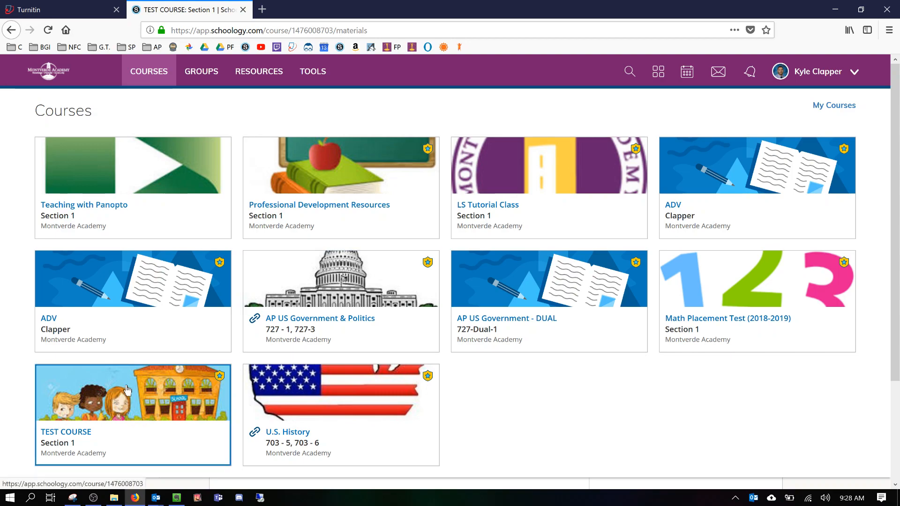
click(116, 404)
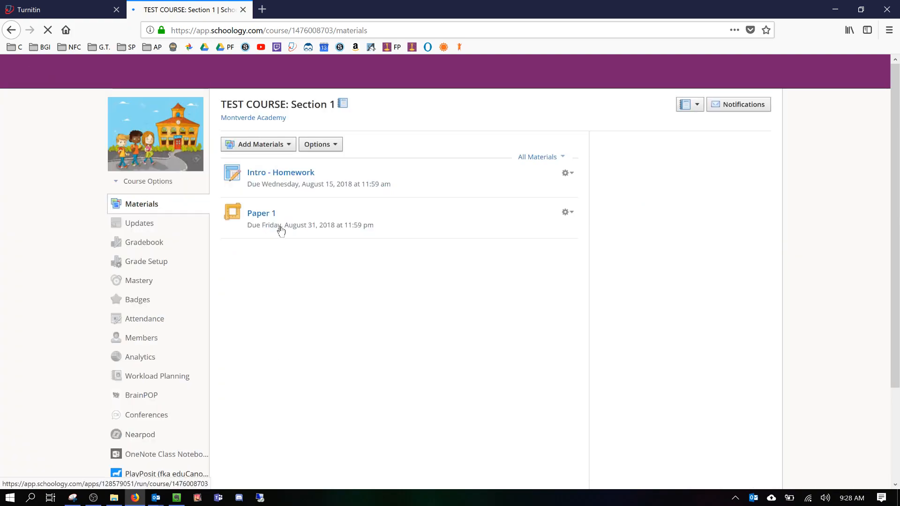
click(290, 149)
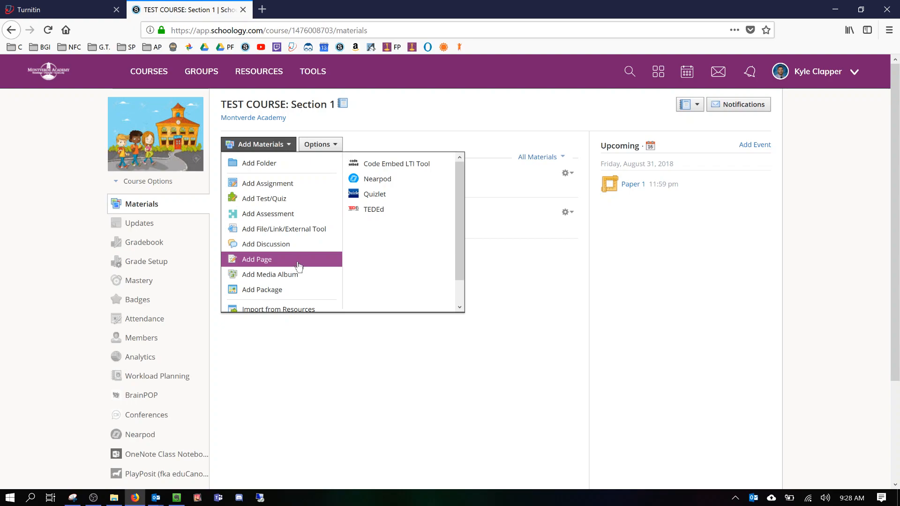
click(279, 230)
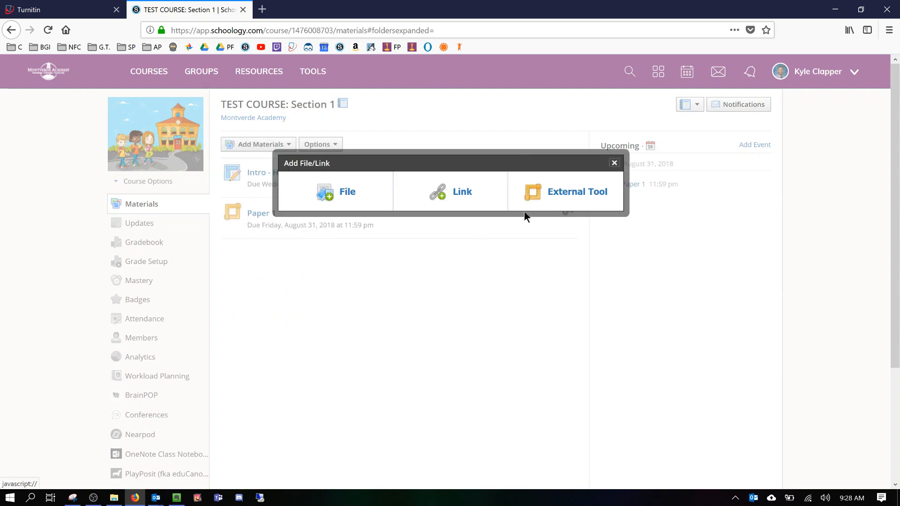
click(571, 199)
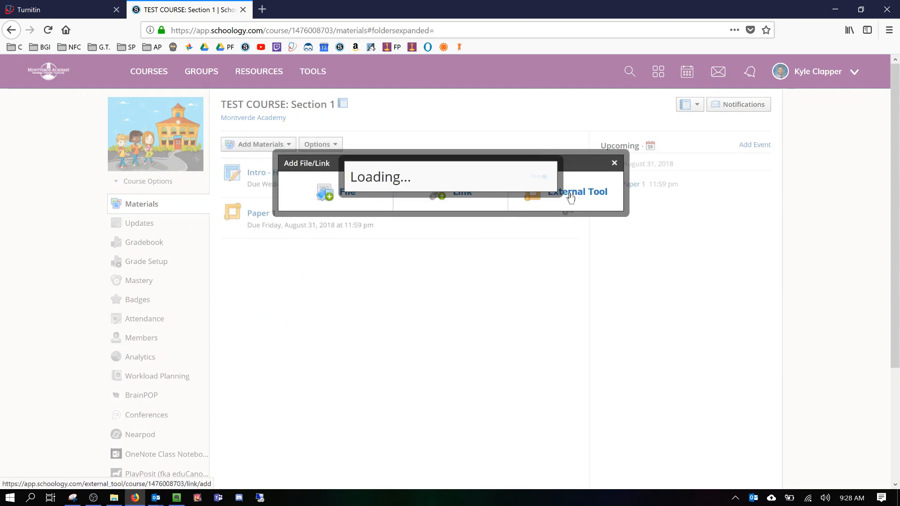
click(469, 147)
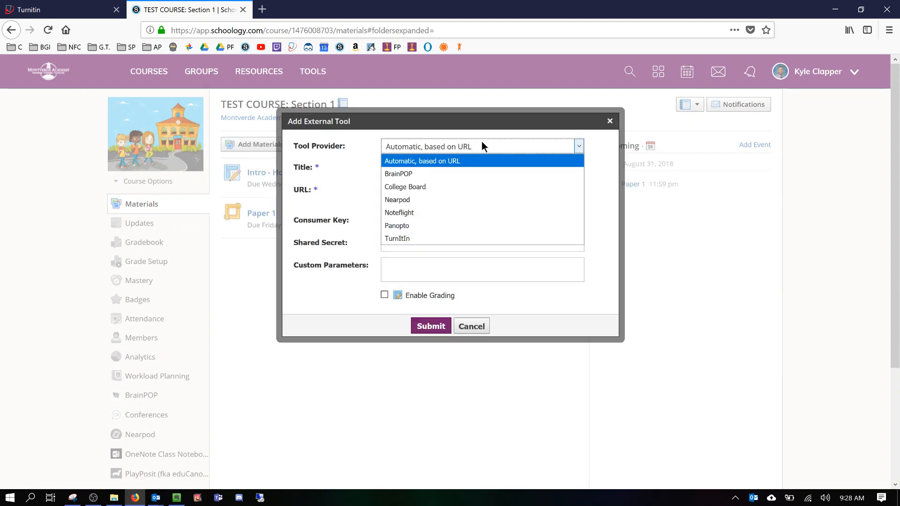
click(403, 240)
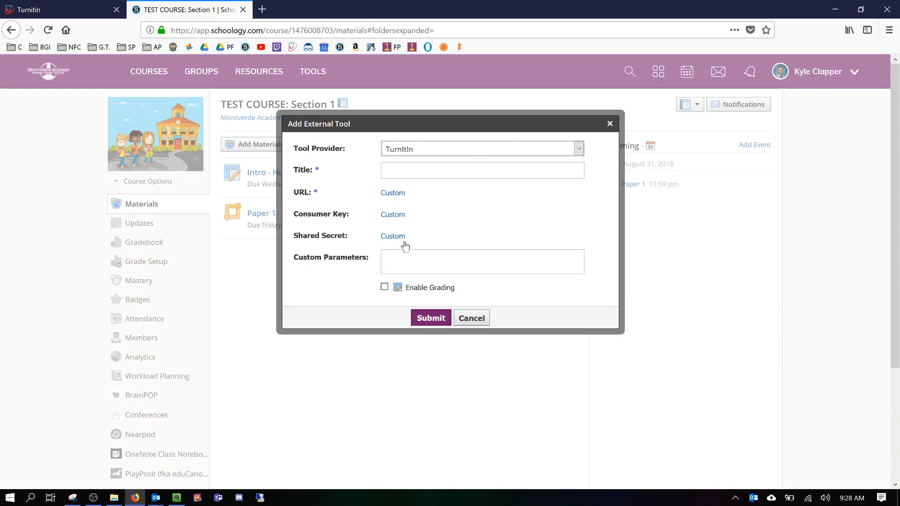
Step: Title the external tool "Paper 2 - US History"
click(405, 165)
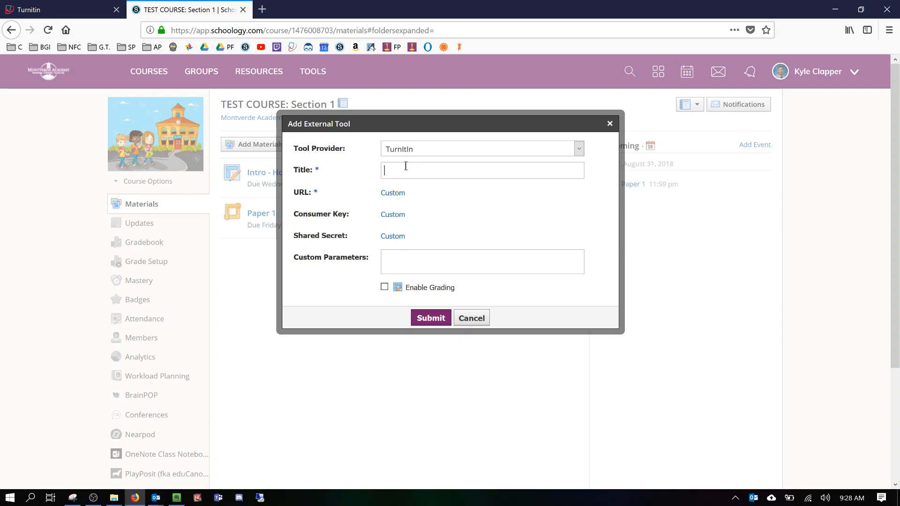
text(Page)
key(BackSpace)
key(BackSpace)
key(BackSpace)
text(per)
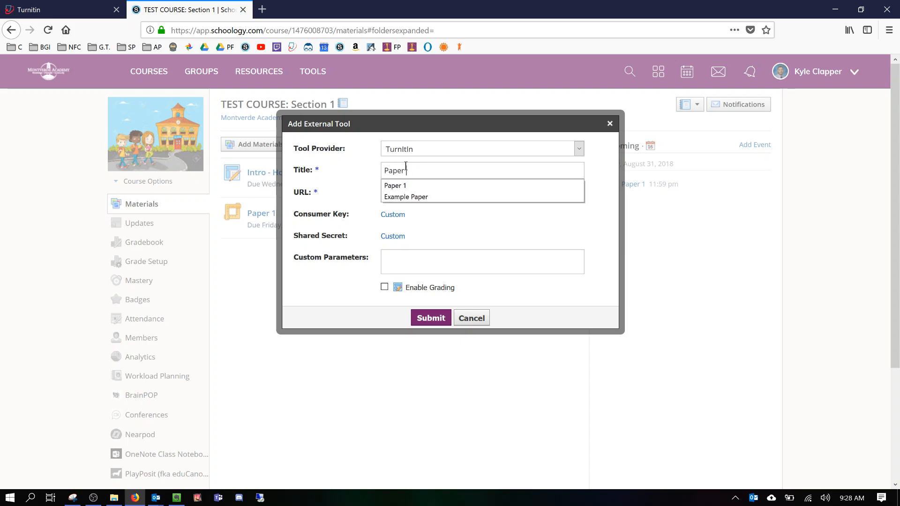
text( 2 - US History)
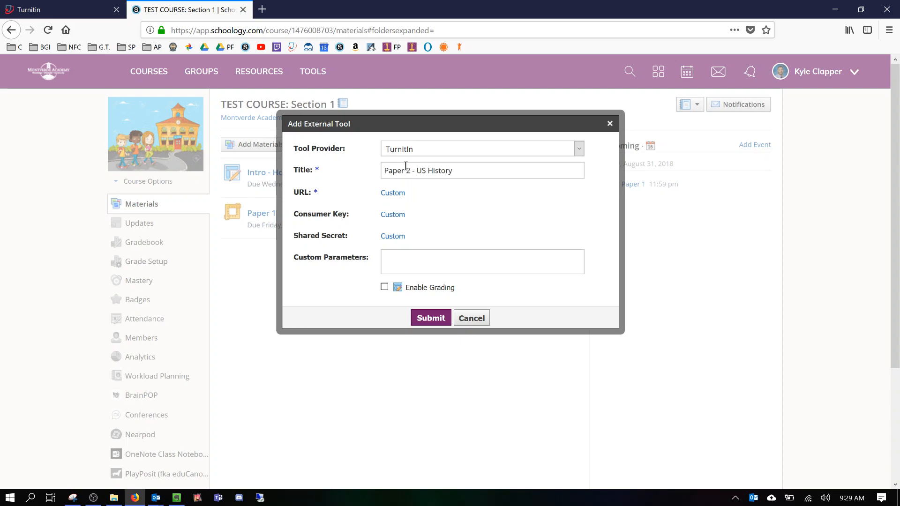
Step: Enable grading for the paper, set the due date to 8/23/18 and choose the All Assignments category
click(384, 288)
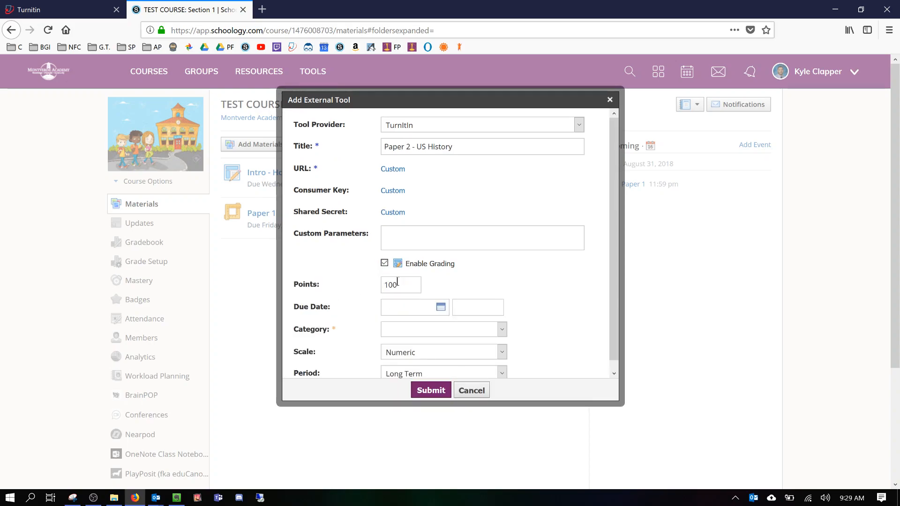
click(441, 308)
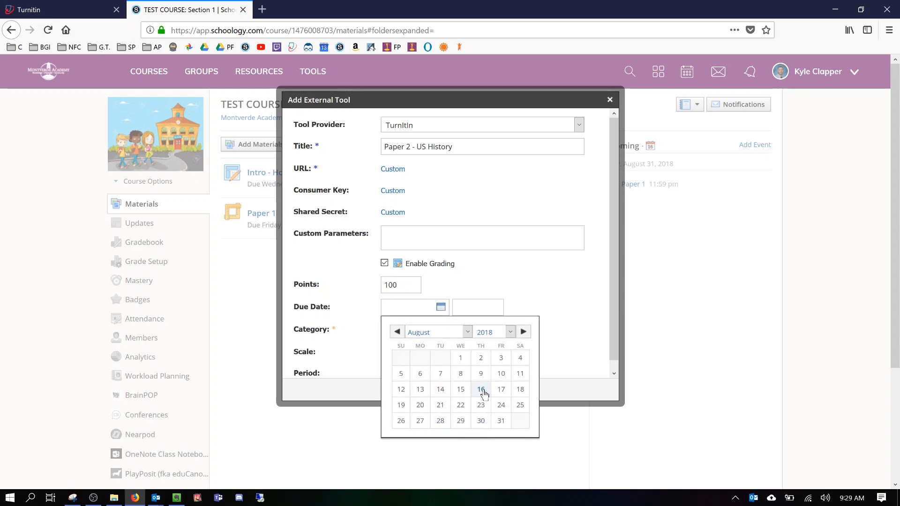
click(481, 406)
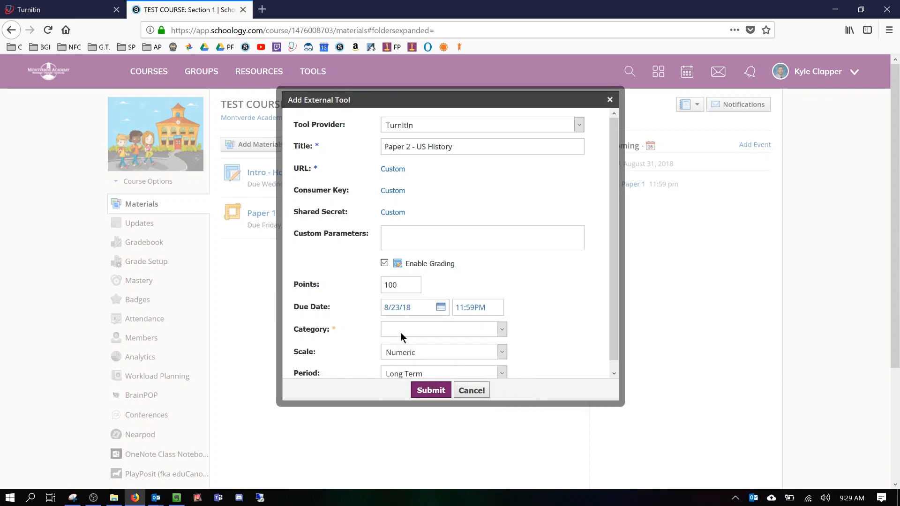
click(402, 334)
click(398, 367)
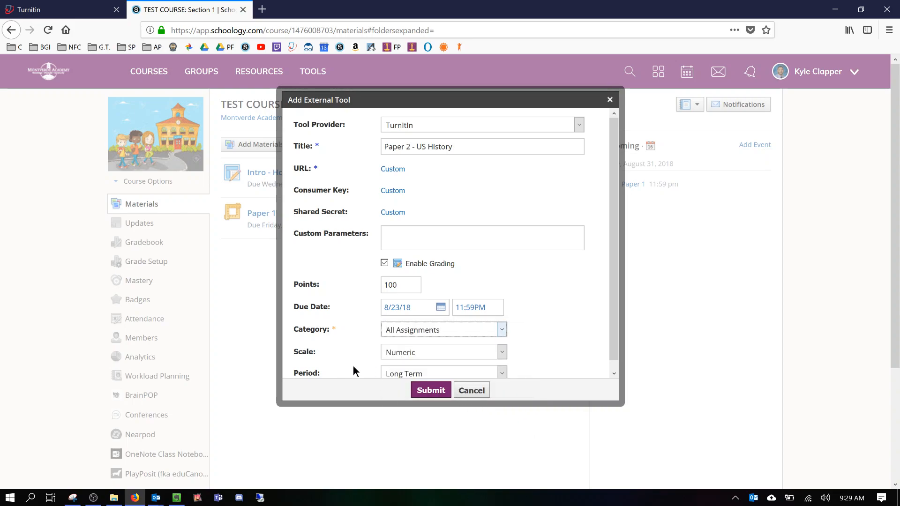
Step: Keep Long Term as the grading period and submit the new external tool
scroll(400, 338, down, 1)
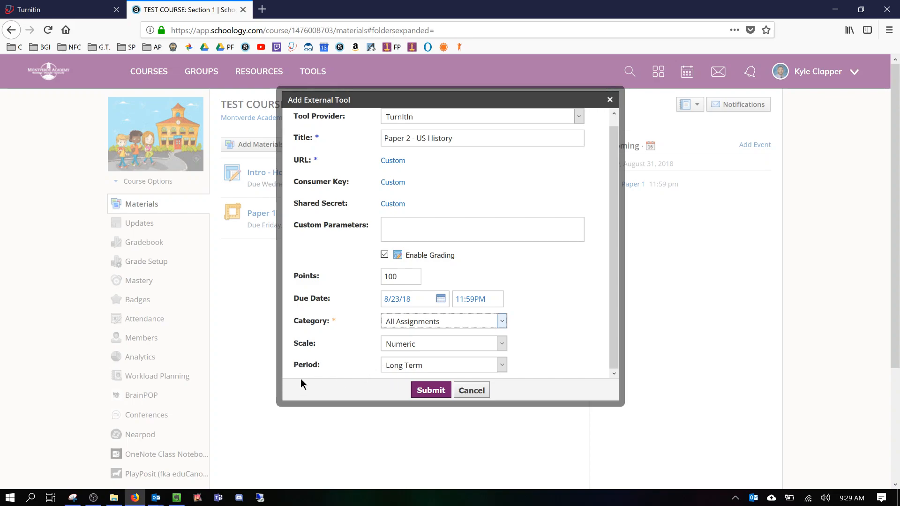
click(414, 365)
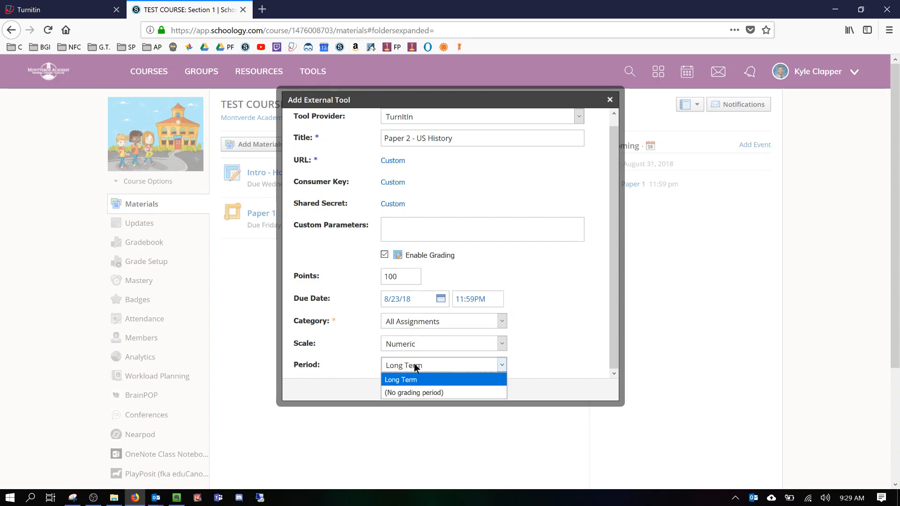
click(414, 365)
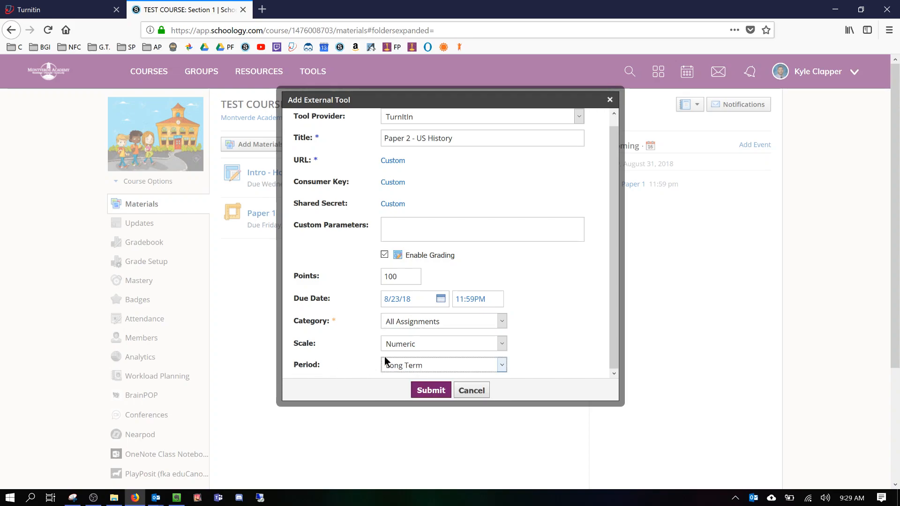
click(421, 393)
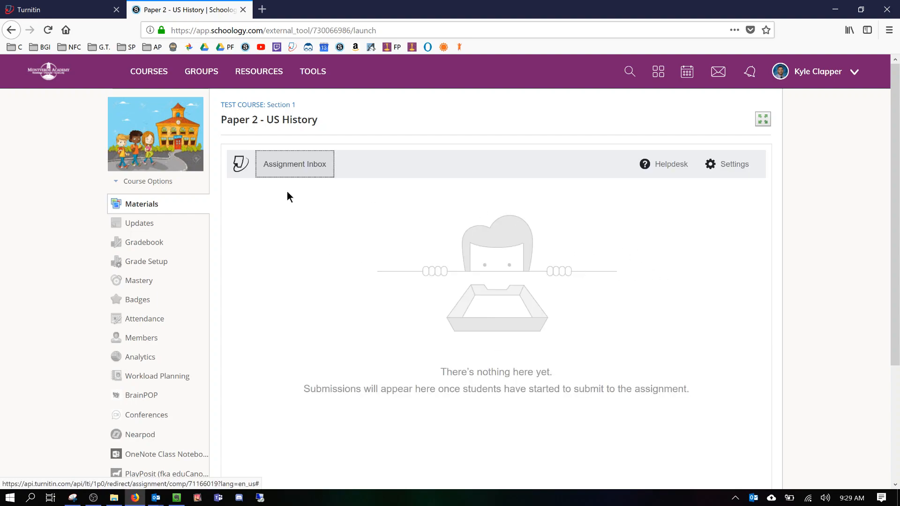
Step: In the Turnitin settings of Paper 2 - US History, enter the assignment instructions "2 Pages in length"
click(737, 167)
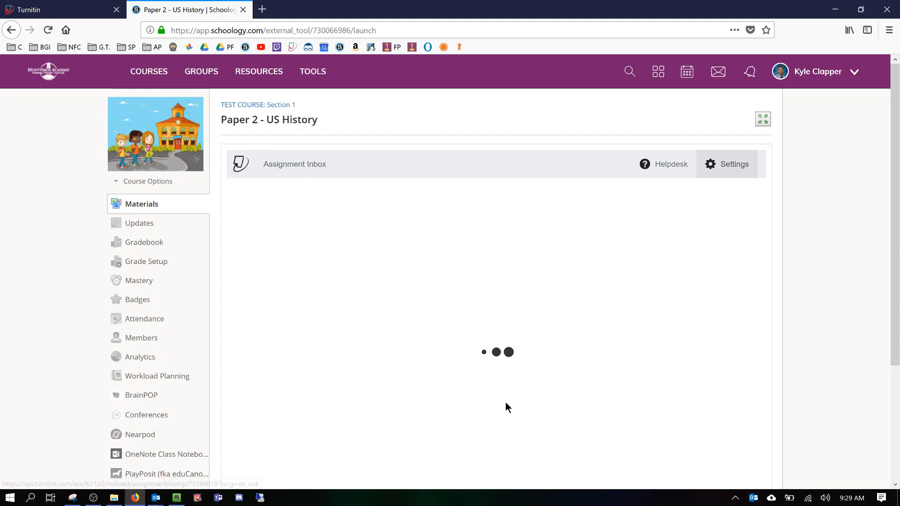
click(314, 276)
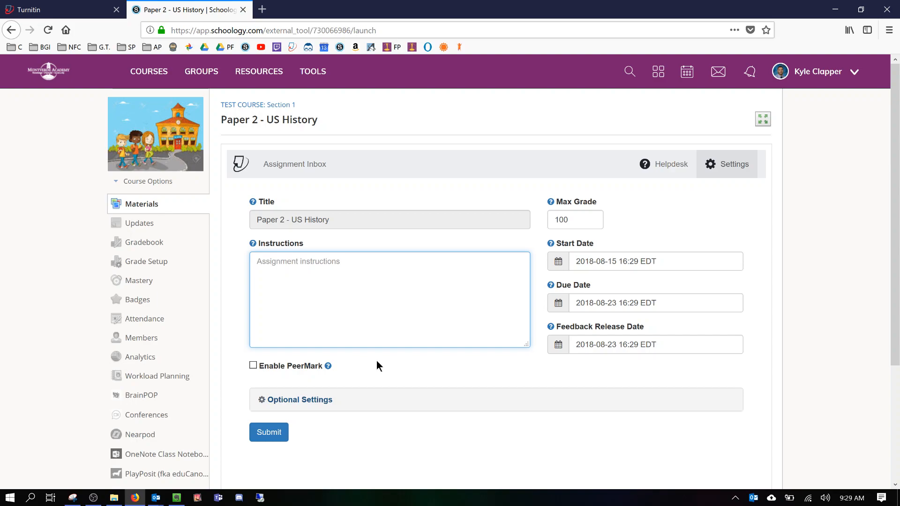
text(0)
key(BackSpace)
text(2 Pages in lenght)
key(BackSpace)
key(BackSpace)
text(th)
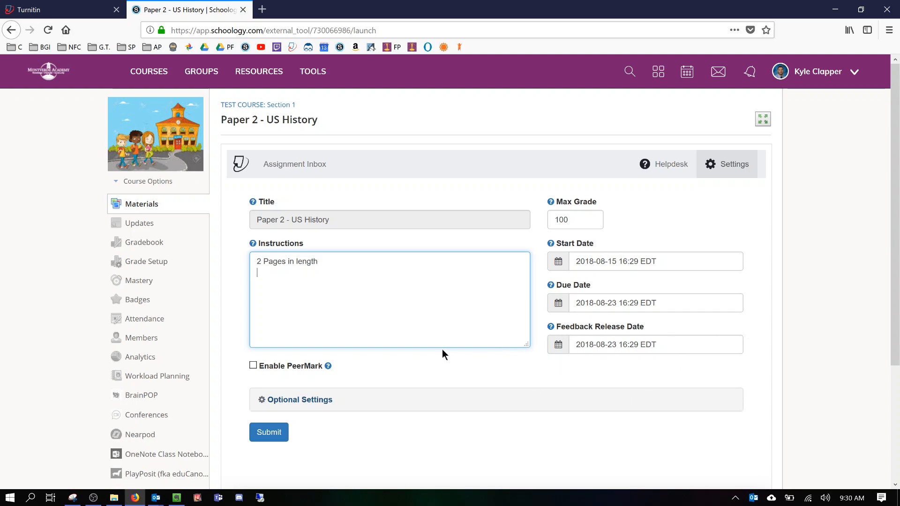
Step: In the assignment's optional settings, change the attached rubric to 11th-12th Grade Argument
click(300, 399)
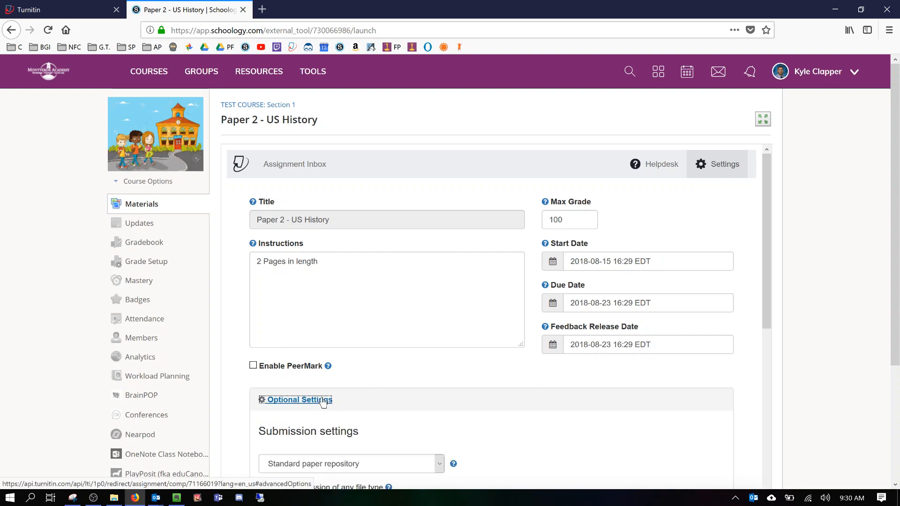
scroll(547, 342, down, 5)
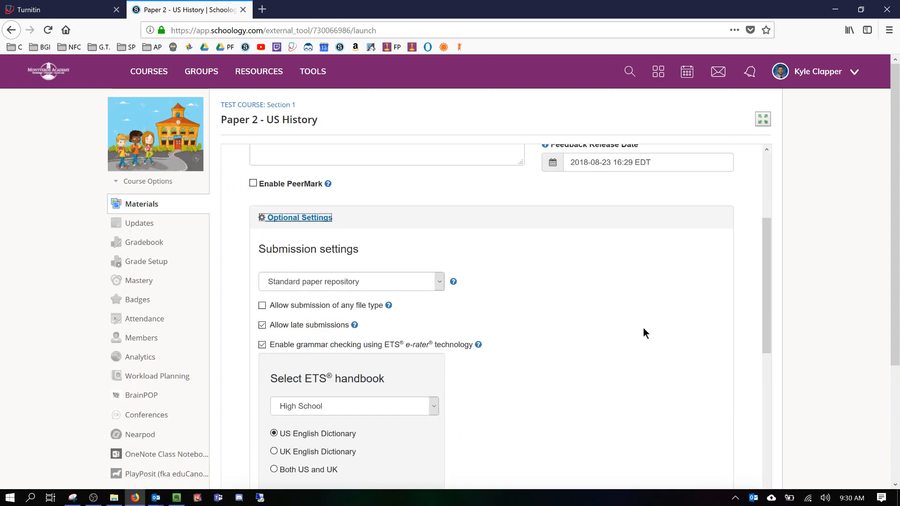
scroll(589, 322, down, 2)
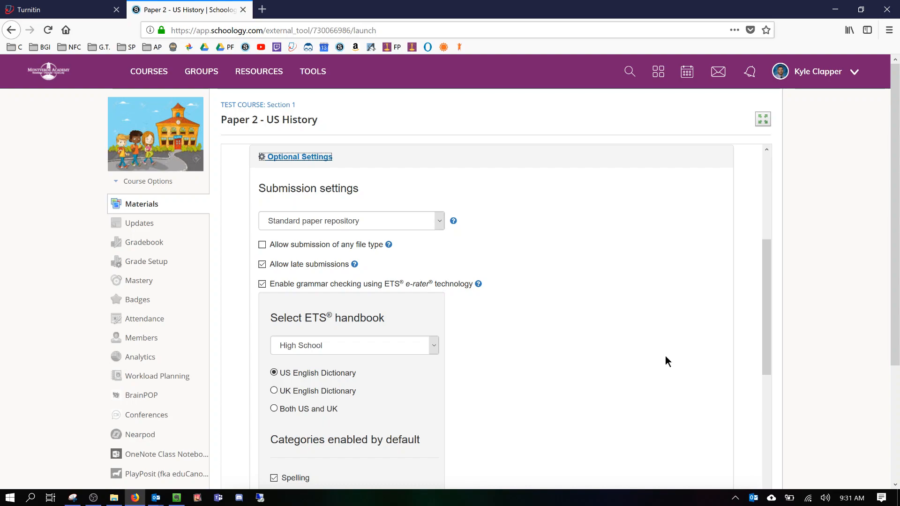
scroll(666, 355, down, 2)
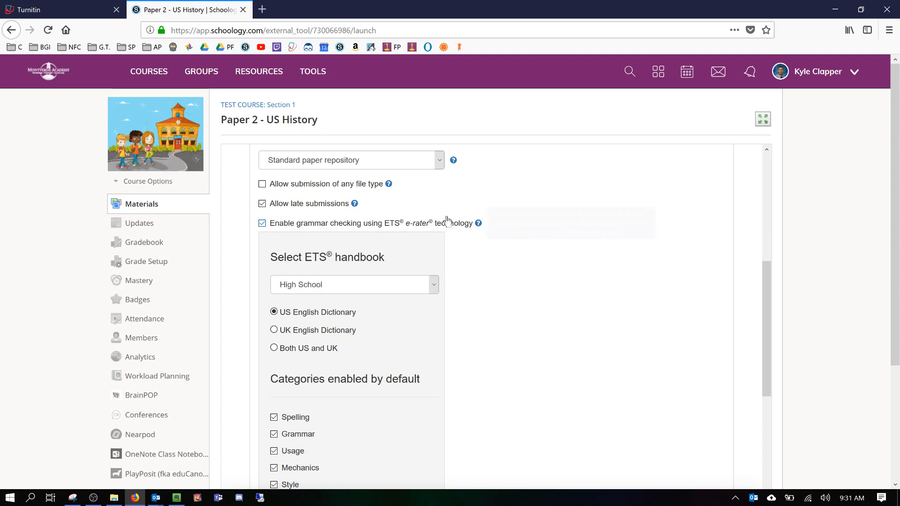
scroll(589, 303, down, 3)
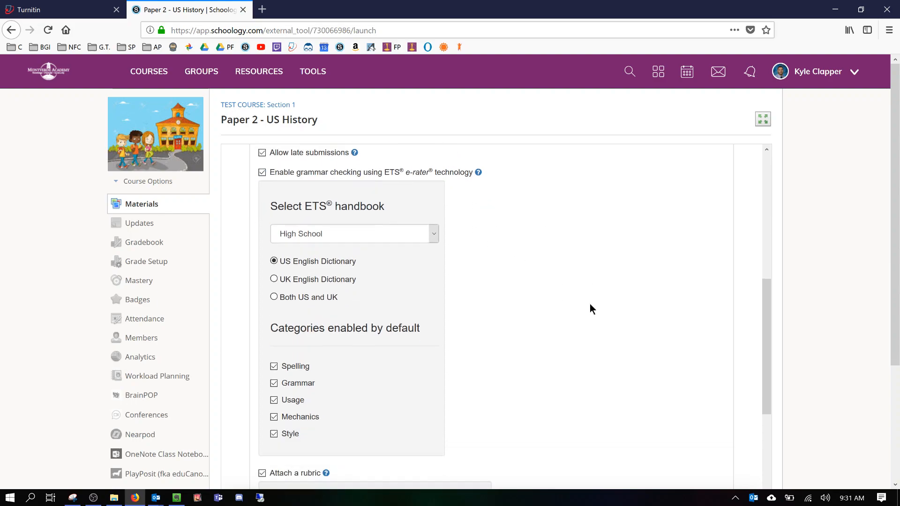
scroll(602, 313, up, 1)
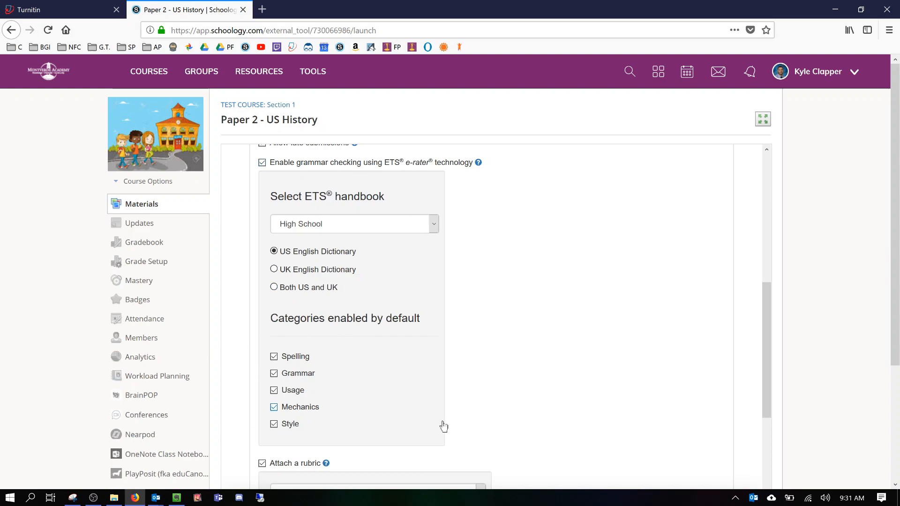
scroll(698, 360, down, 3)
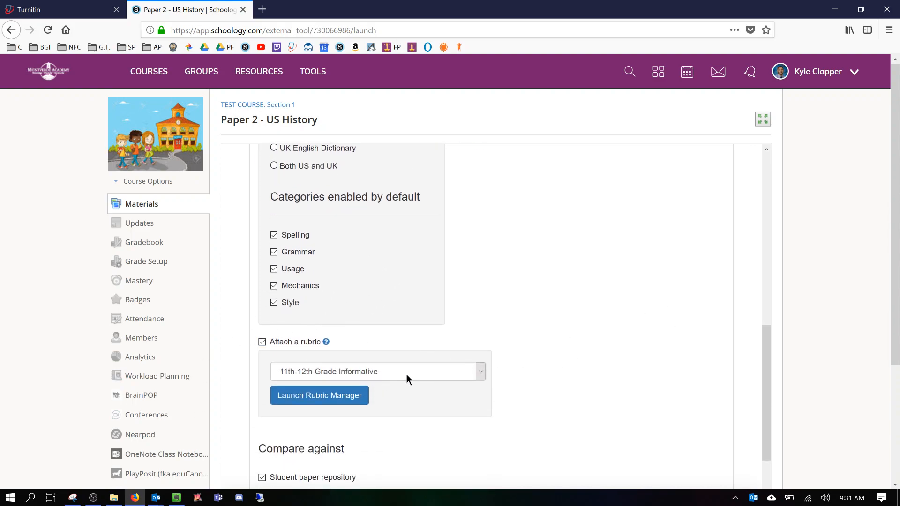
click(286, 400)
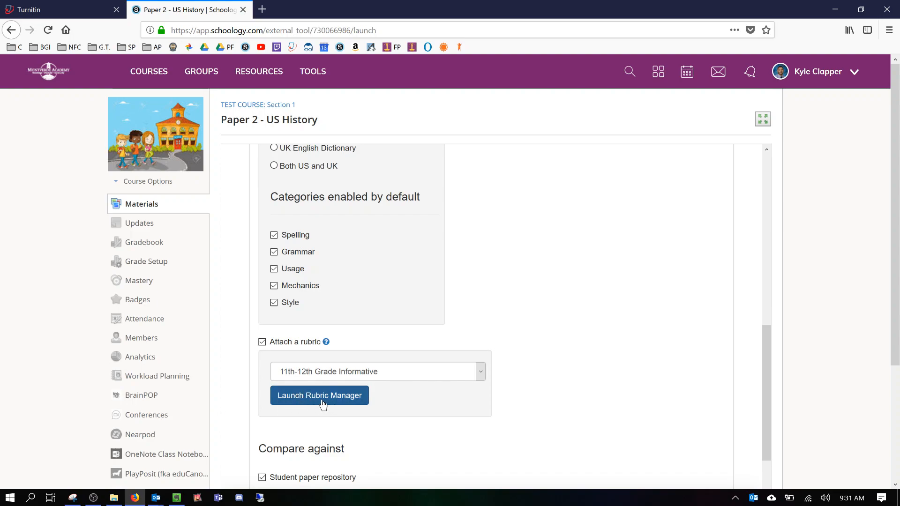
click(408, 372)
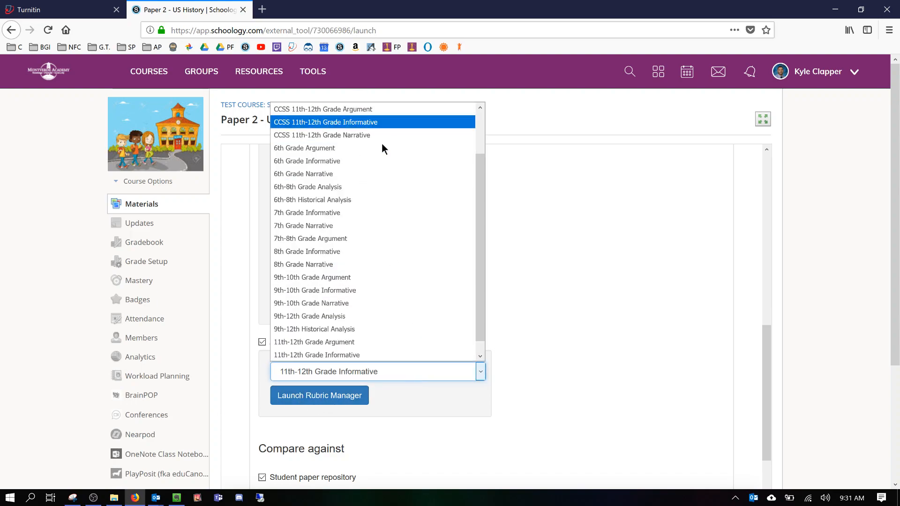
click(370, 342)
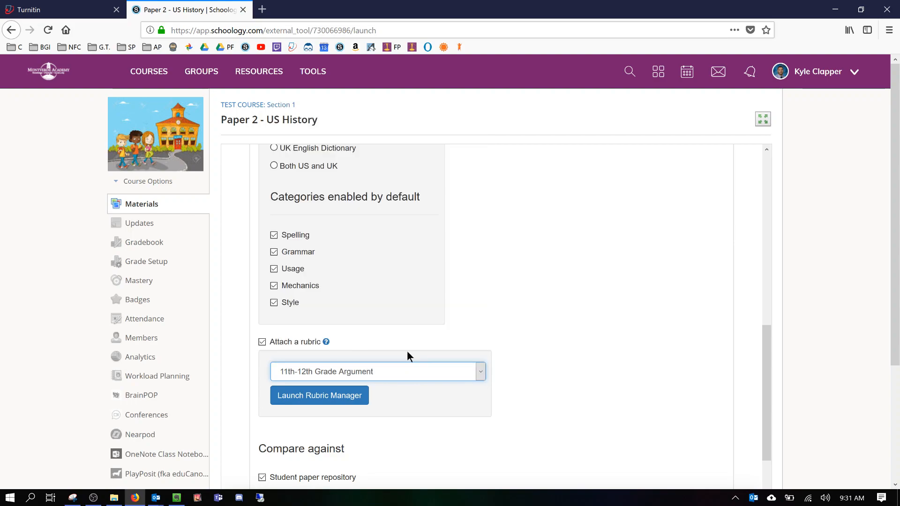
click(576, 351)
Step: Dismiss the recommendation survey and enable saving these optional settings for future use
scroll(576, 350, down, 4)
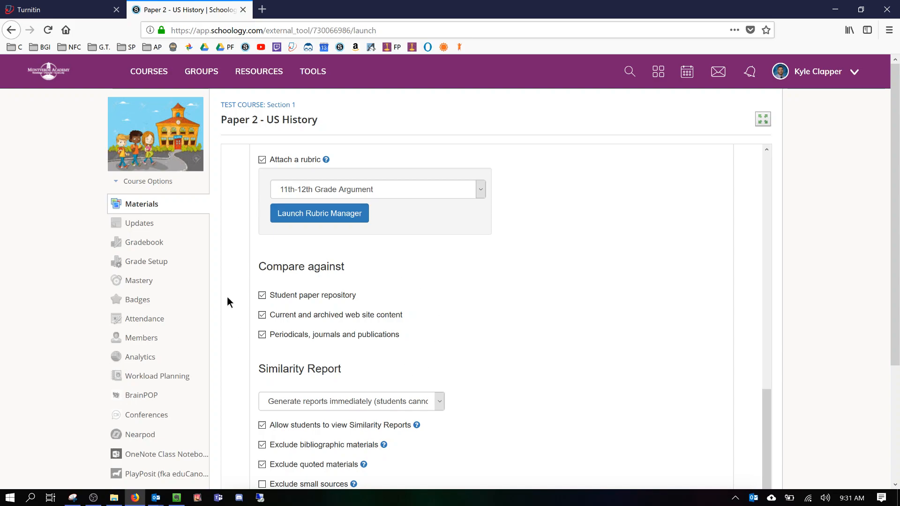
scroll(595, 359, down, 3)
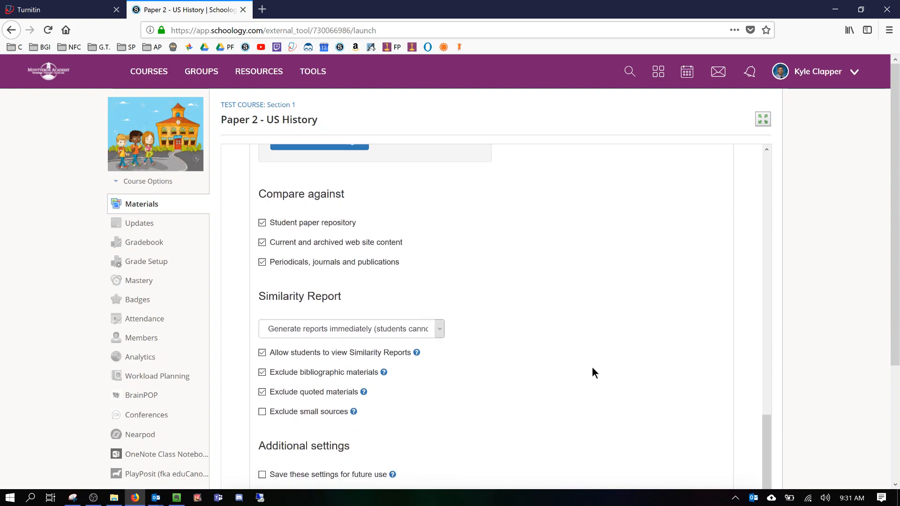
scroll(592, 367, down, 5)
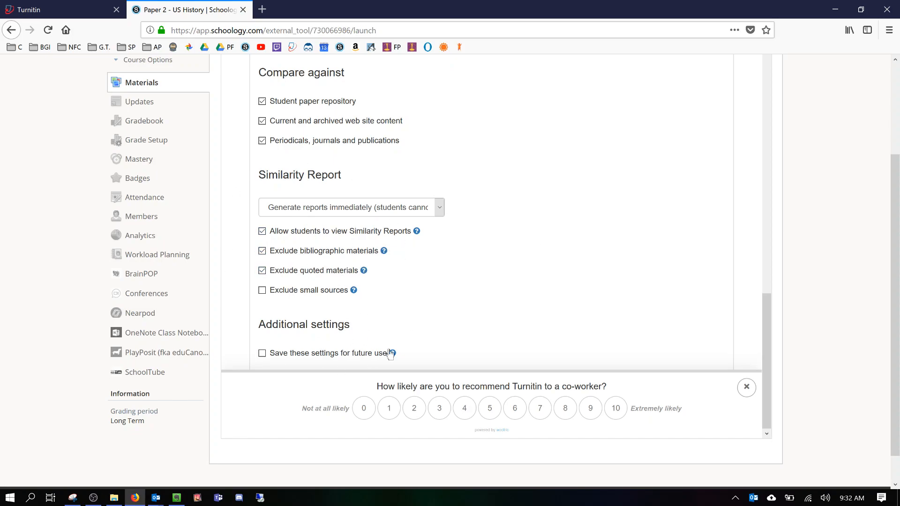
click(742, 392)
click(261, 353)
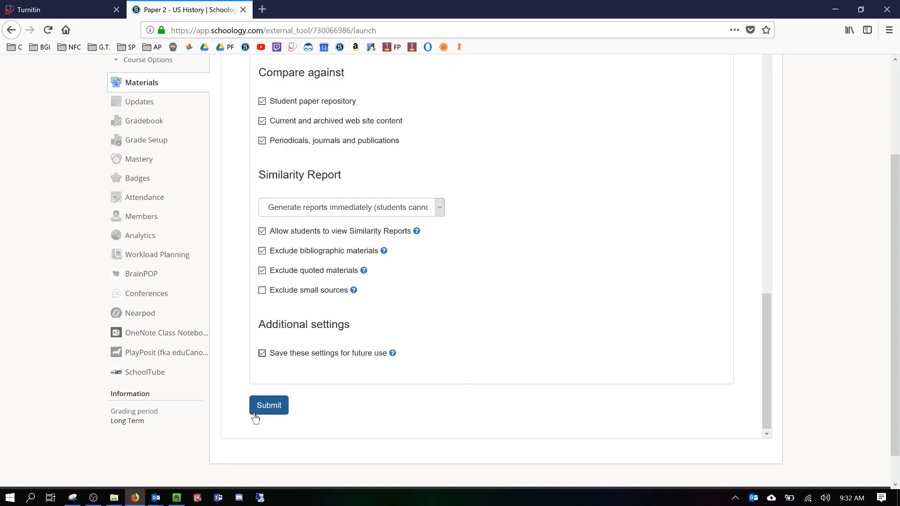
Step: Submit the Turnitin settings of the Paper 2 - US History assignment
click(274, 411)
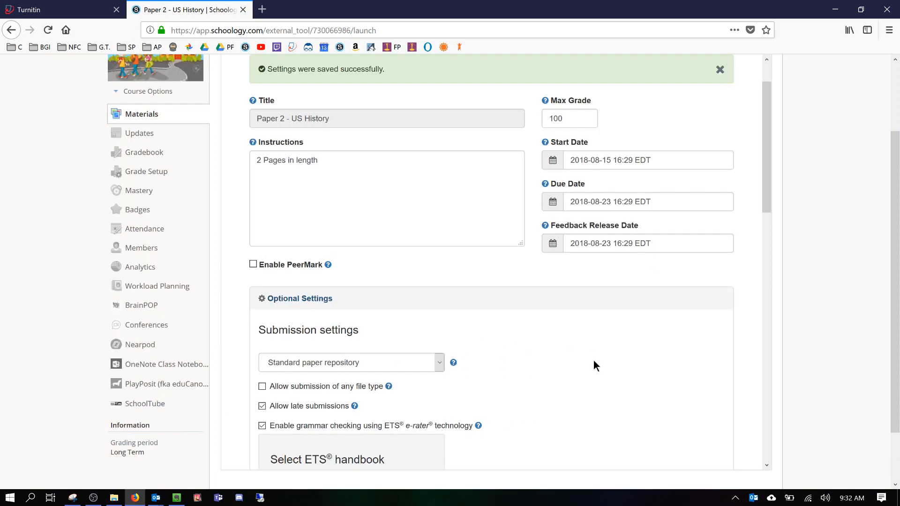
scroll(593, 360, up, 2)
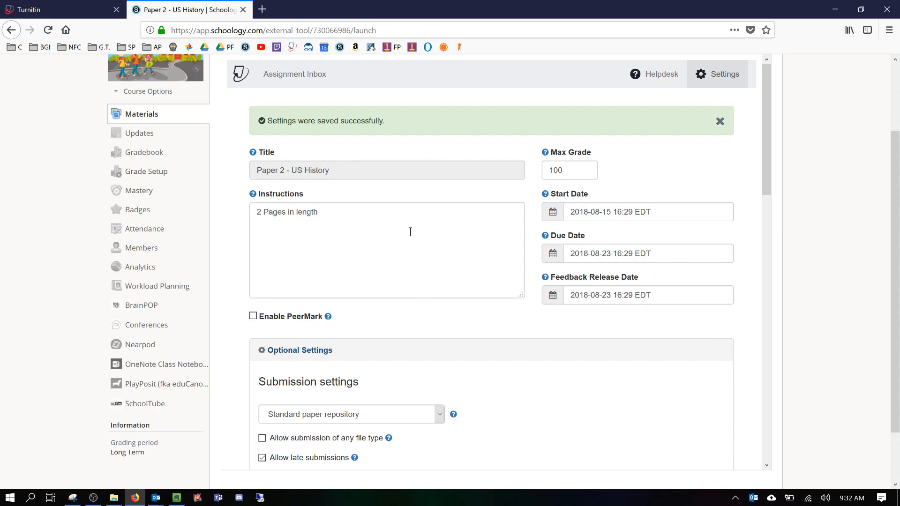
Step: Open the Turnitin website in a new browser tab and log in with the saved account credentials
click(262, 9)
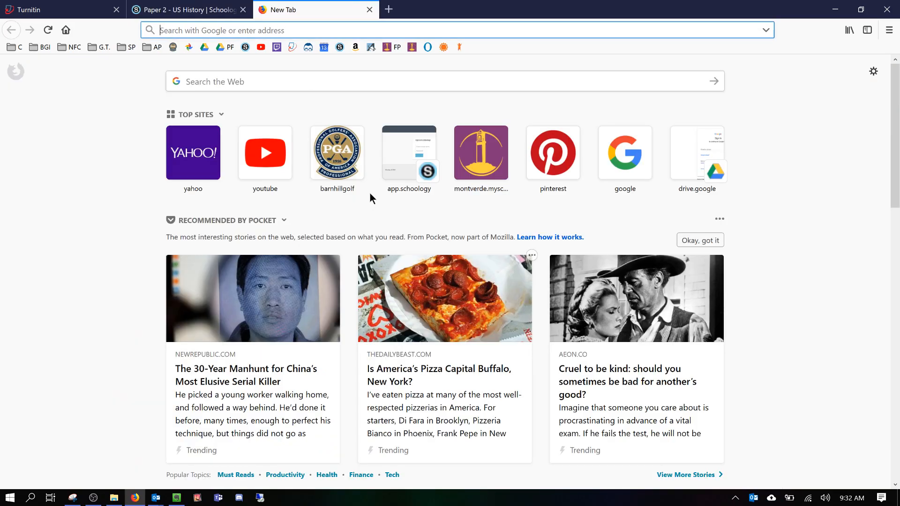
click(292, 47)
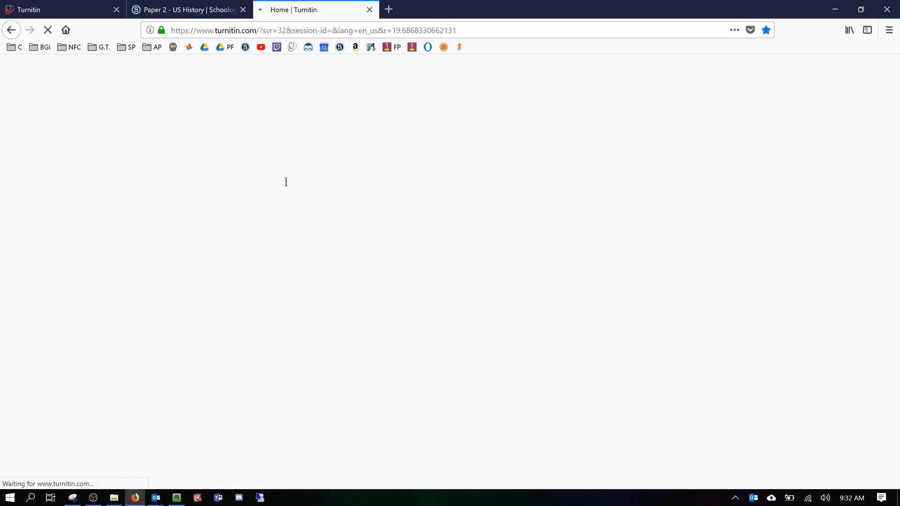
click(774, 67)
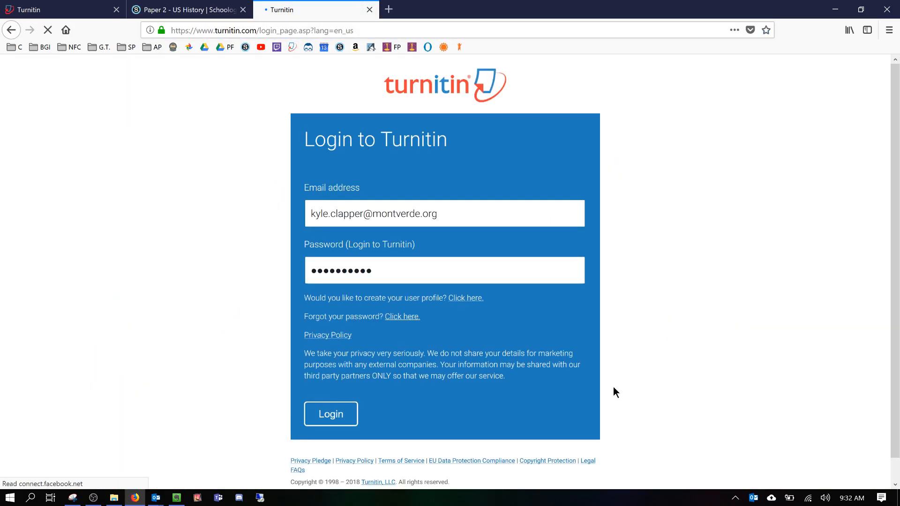
click(308, 417)
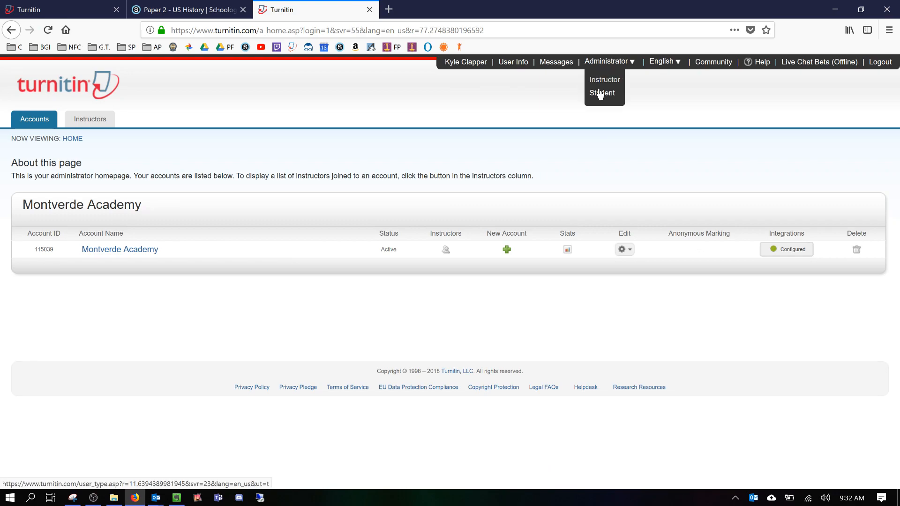
Step: Switch Turnitin to the instructor view and open the class TEST COURSE: Section 1 to locate Paper 2 - US History
click(602, 79)
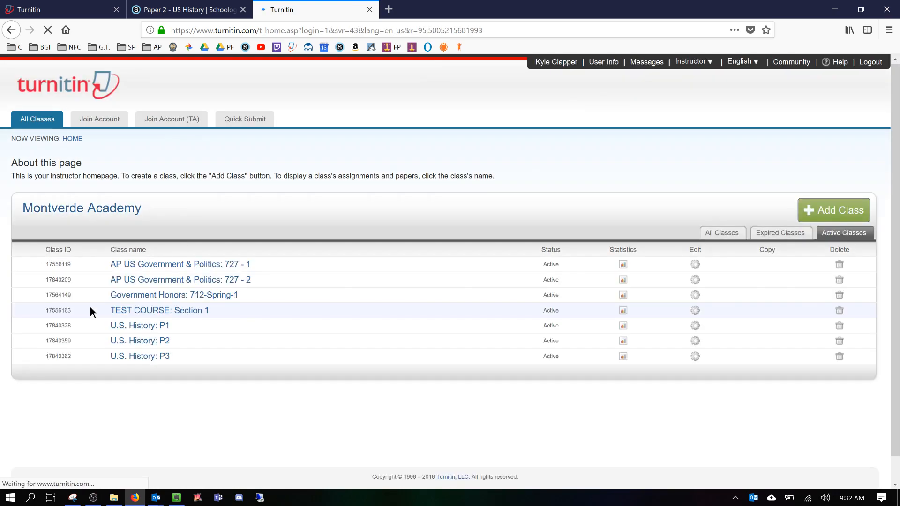
click(147, 311)
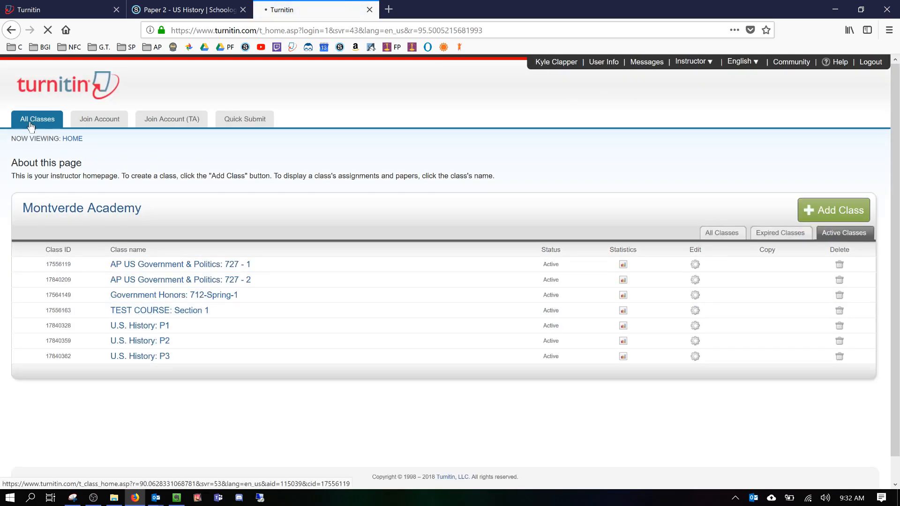
scroll(302, 353, down, 6)
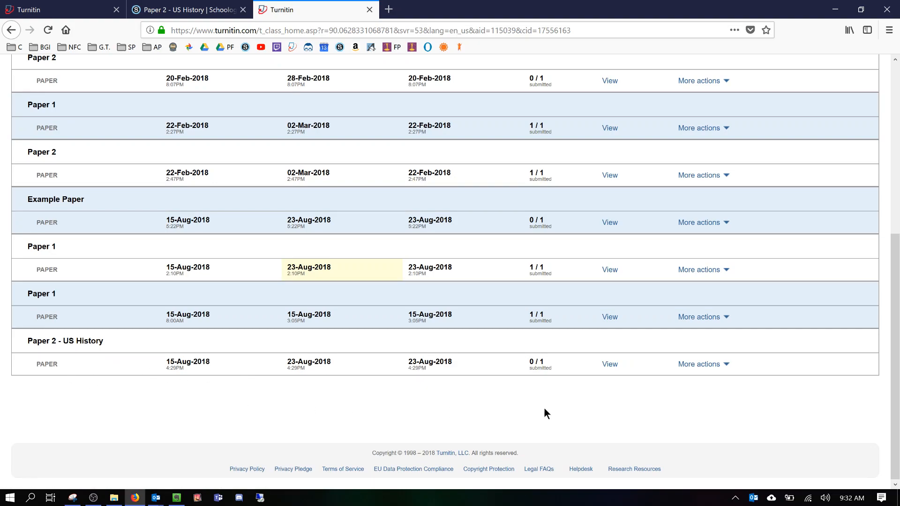
Step: Open Paper 2 - US History for editing in Turnitin and expand its optional settings to check the special instructions
click(696, 365)
click(682, 374)
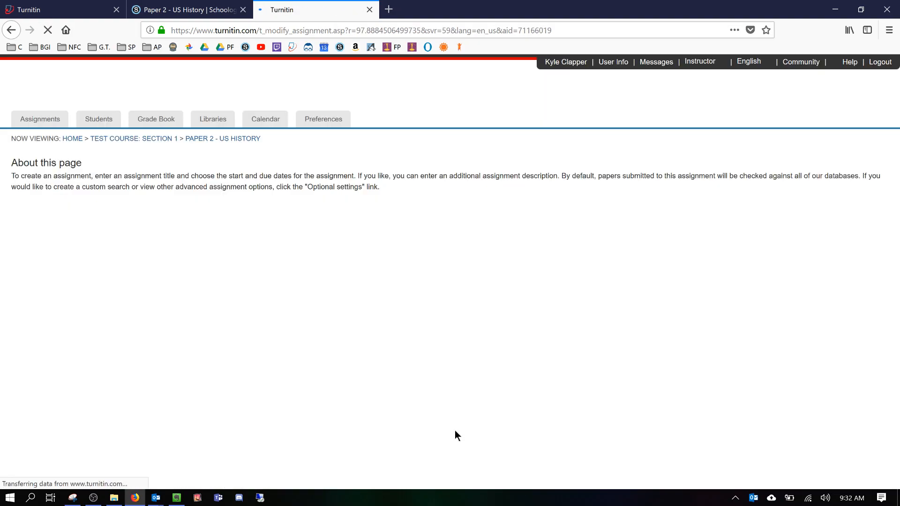
scroll(252, 368, down, 3)
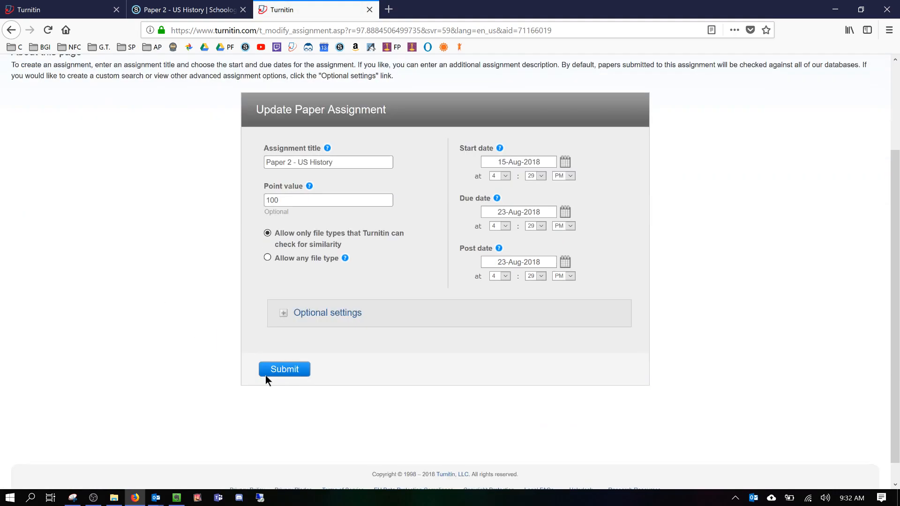
click(328, 291)
click(387, 365)
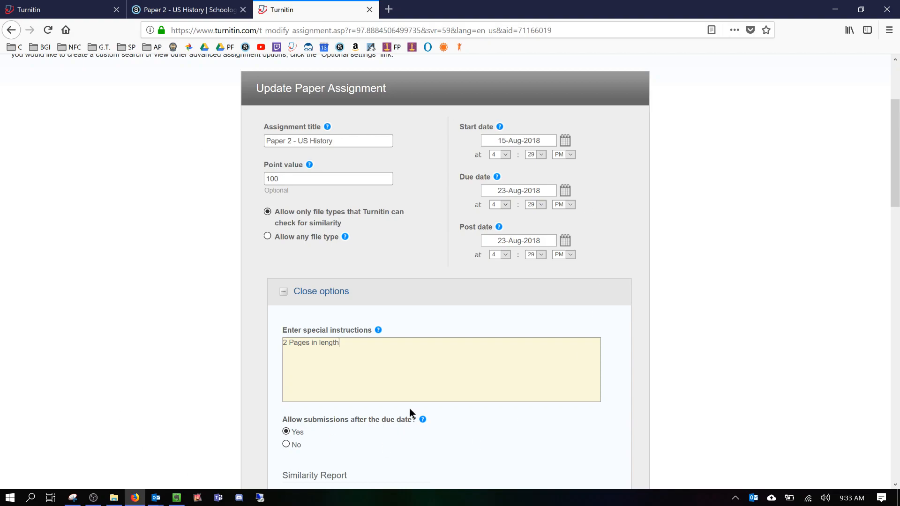
Step: Compare the Turnitin assignment with its Schoology page, reviewing the instructions, dates, rubric and optional settings there
click(183, 10)
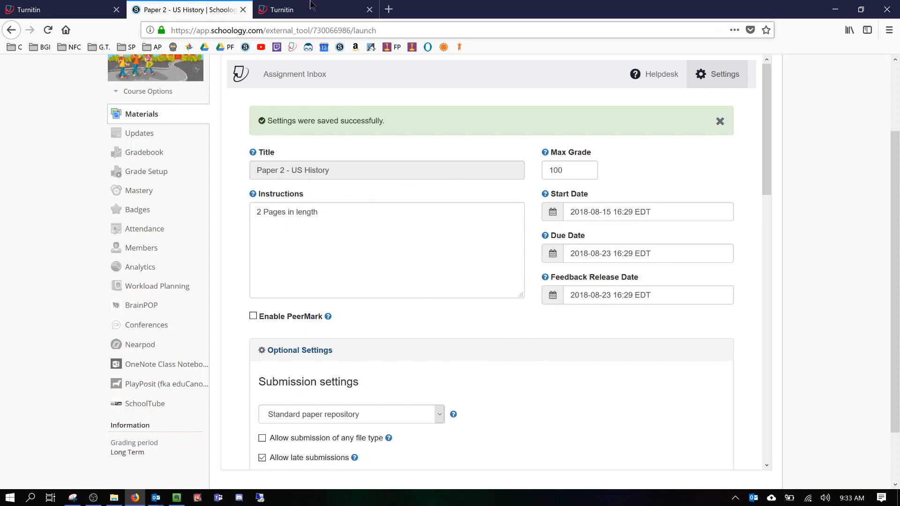
click(293, 11)
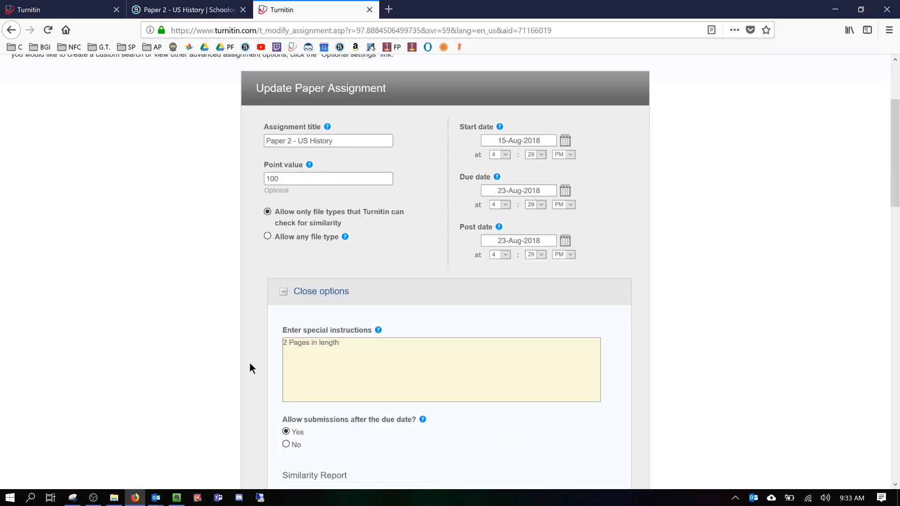
click(229, 10)
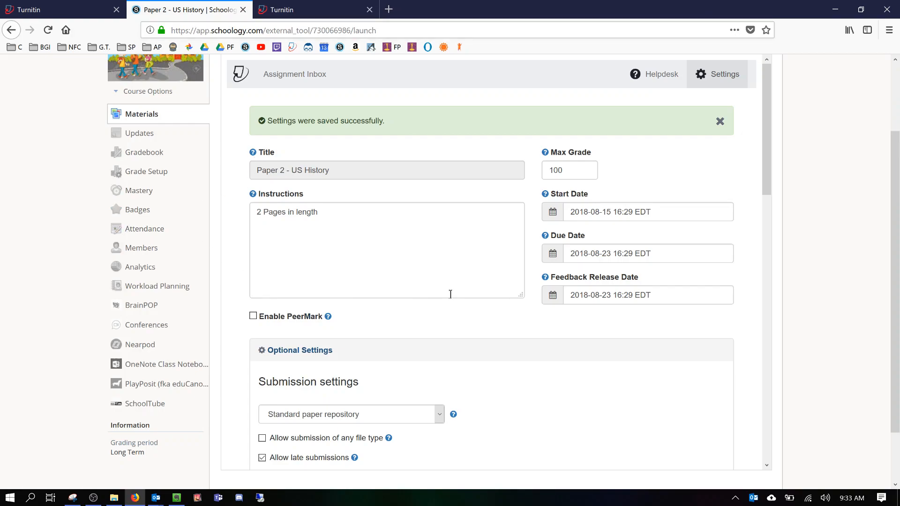
scroll(447, 294, up, 2)
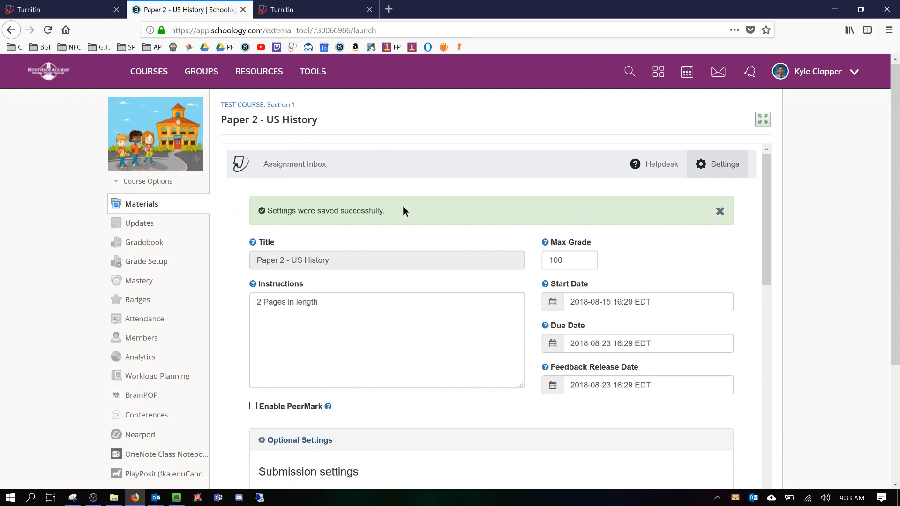
scroll(421, 202, down, 8)
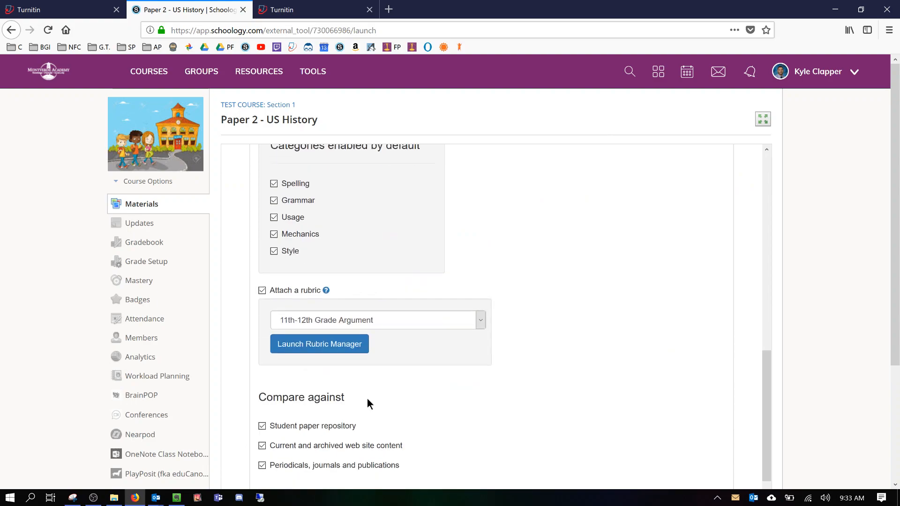
scroll(375, 396, down, 5)
scroll(469, 328, up, 13)
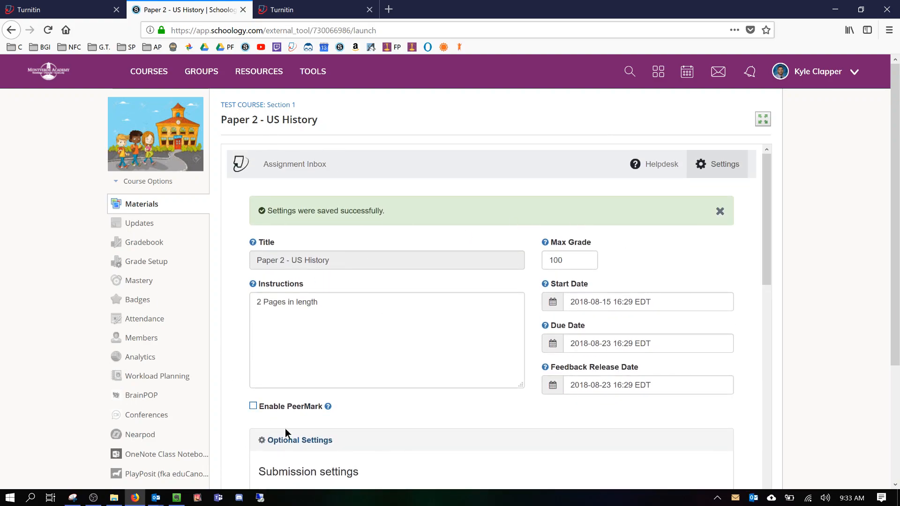
Step: Return to the instructor home page with the class list in Turnitin, and go back to the Schoology assignment
click(290, 12)
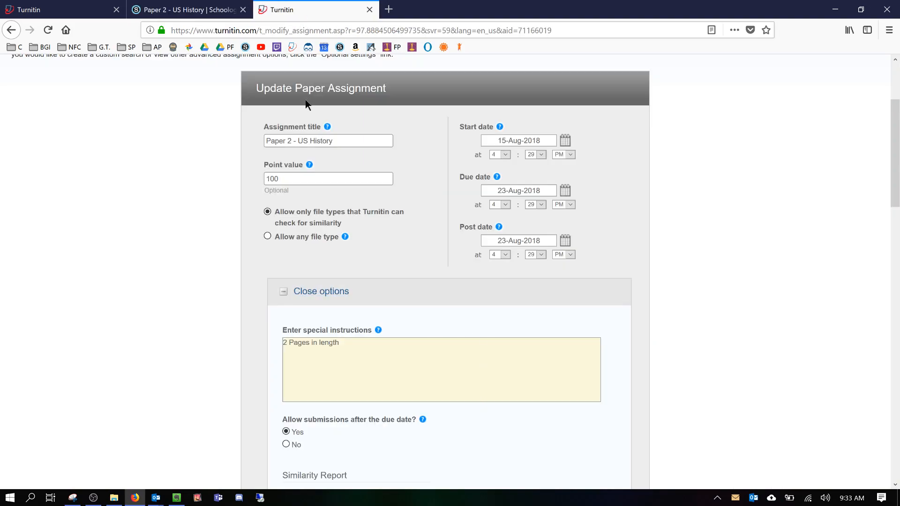
scroll(307, 97, up, 3)
click(73, 138)
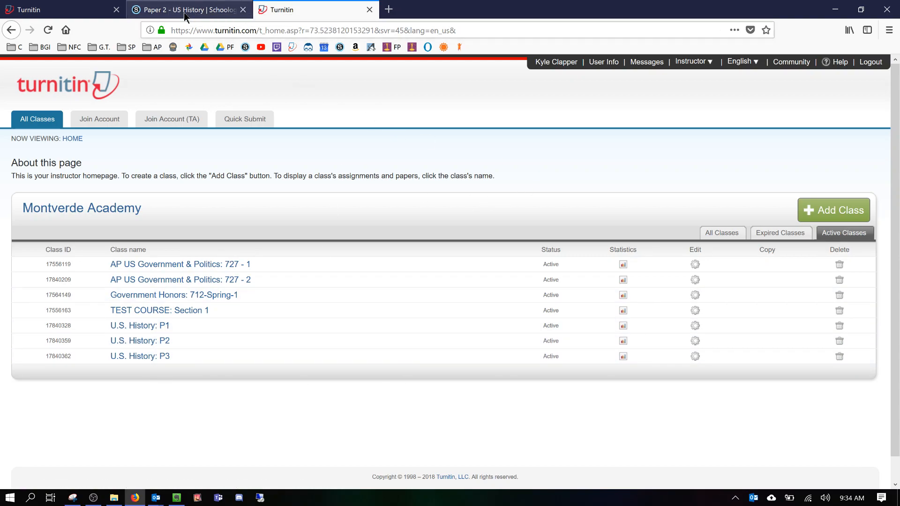
click(185, 11)
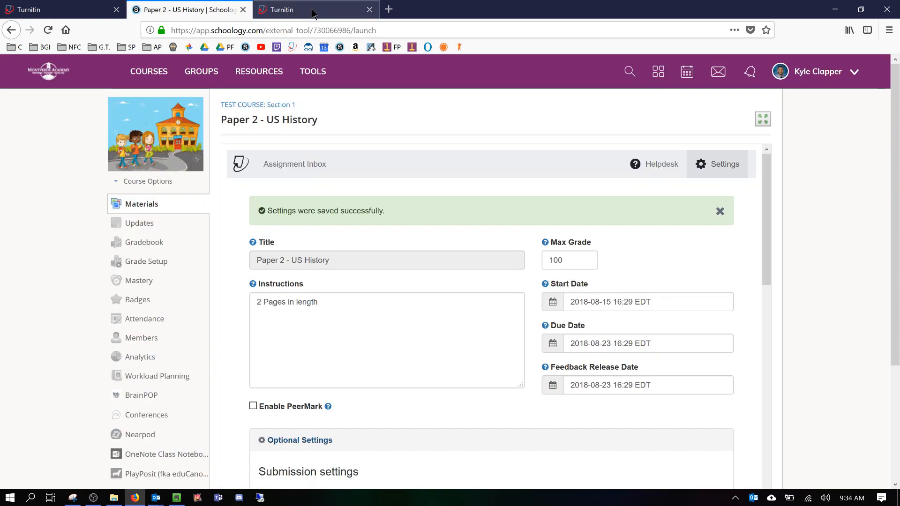